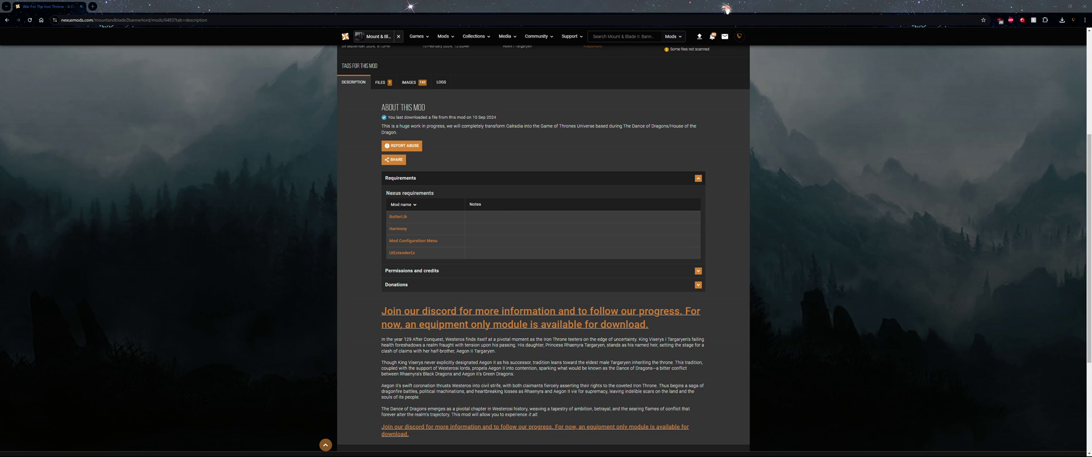
# Step: Review the description and Nexus requirements of the War for the Iron Throne mod, including a look at the ButterLib requirement page
pyautogui.scroll(2, 681, 189)
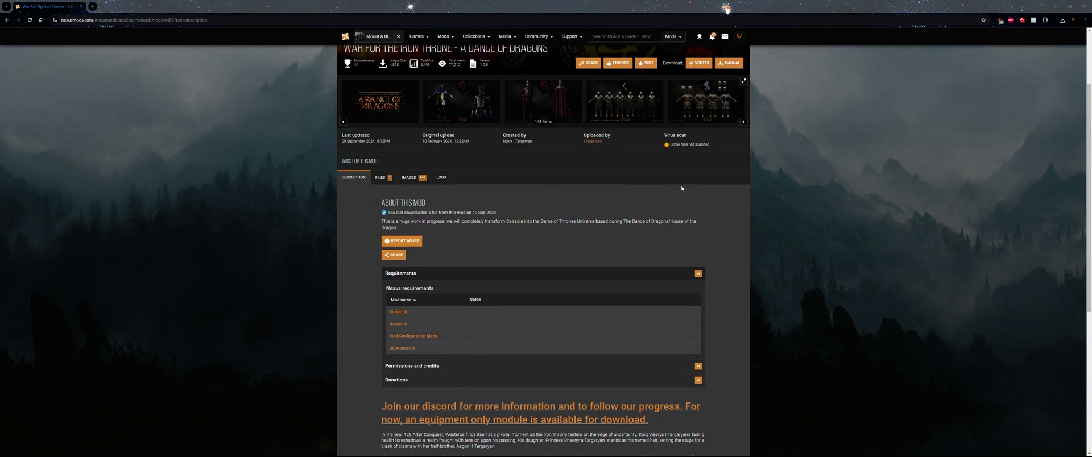
pyautogui.scroll(1, 793, 200)
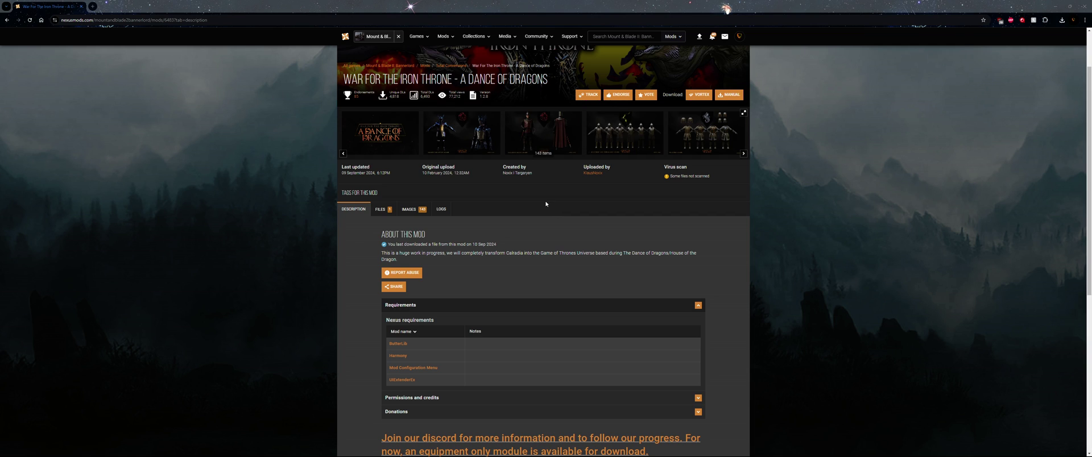
pyautogui.scroll(-3, 554, 234)
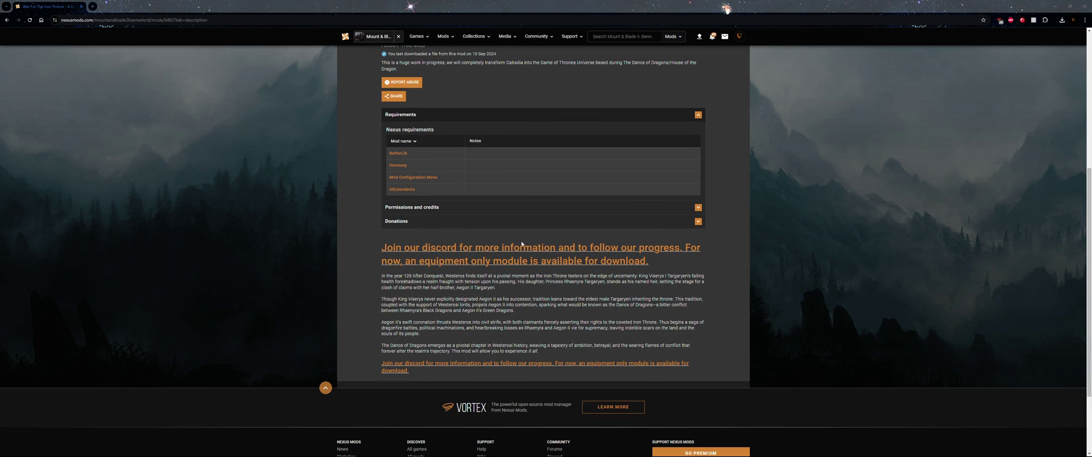
pyautogui.scroll(3, 593, 226)
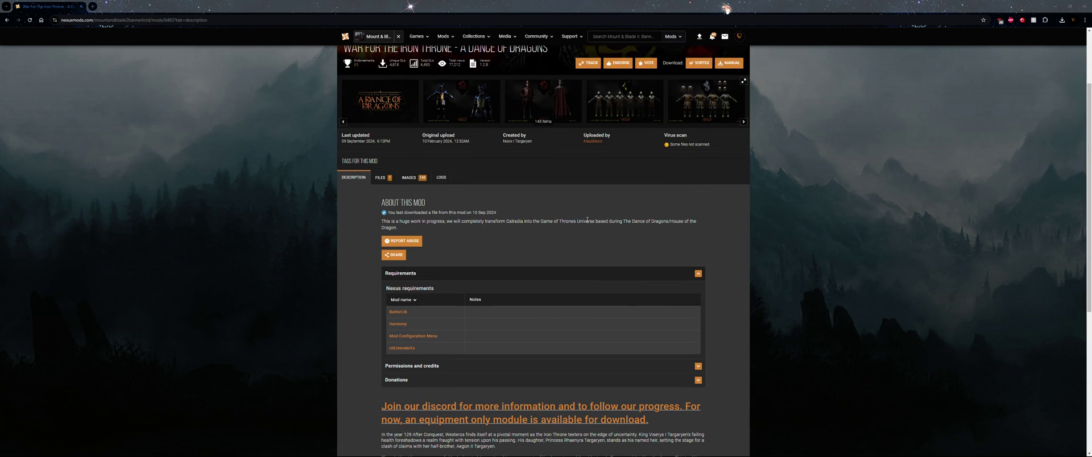
pyautogui.scroll(-1, 574, 207)
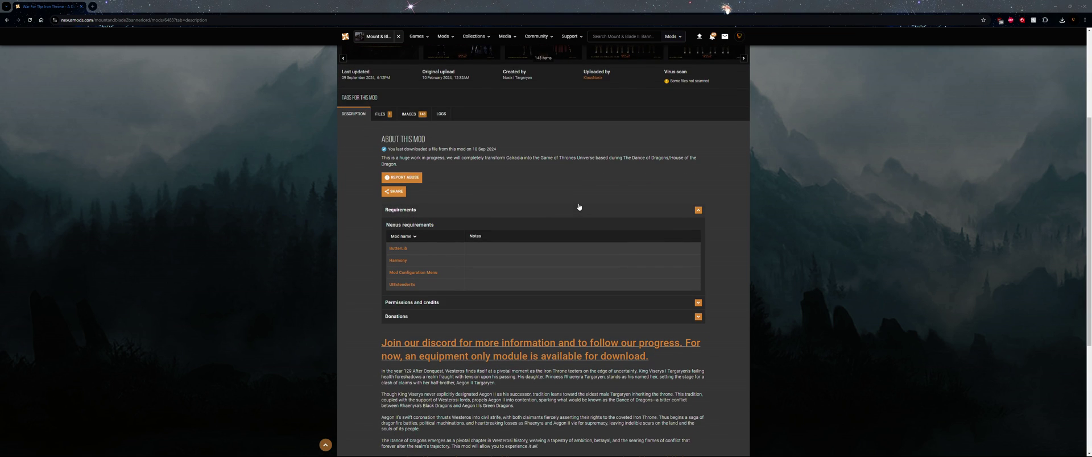
pyautogui.middleClick(401, 284)
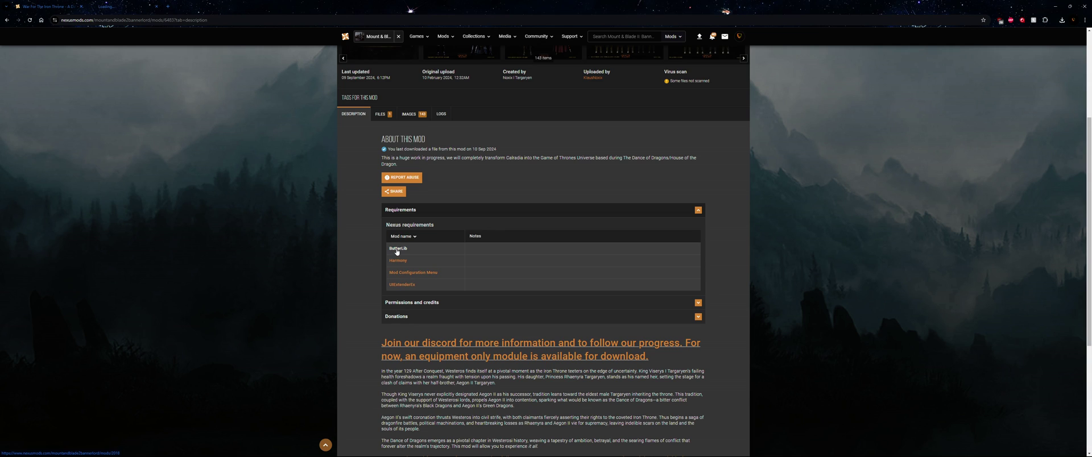
pyautogui.click(113, 10)
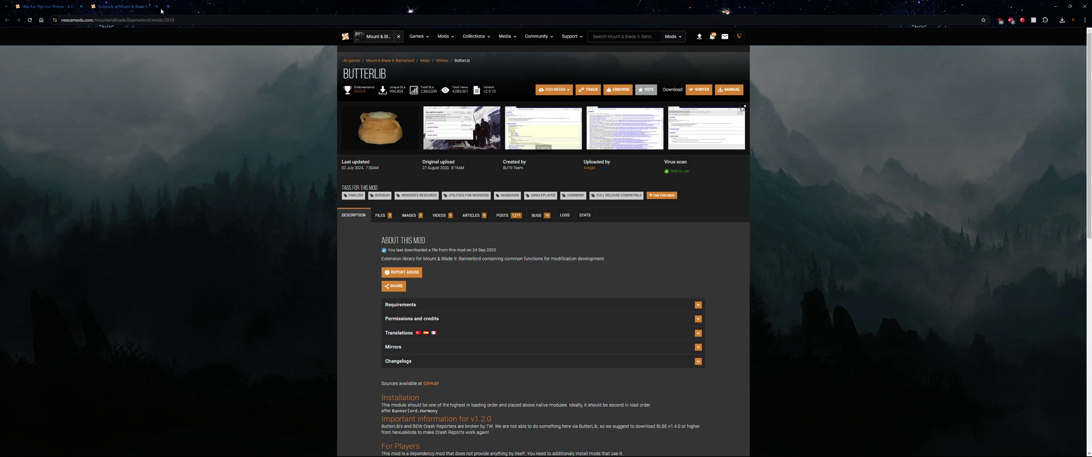
pyautogui.hotkey('ctrl', 'w')
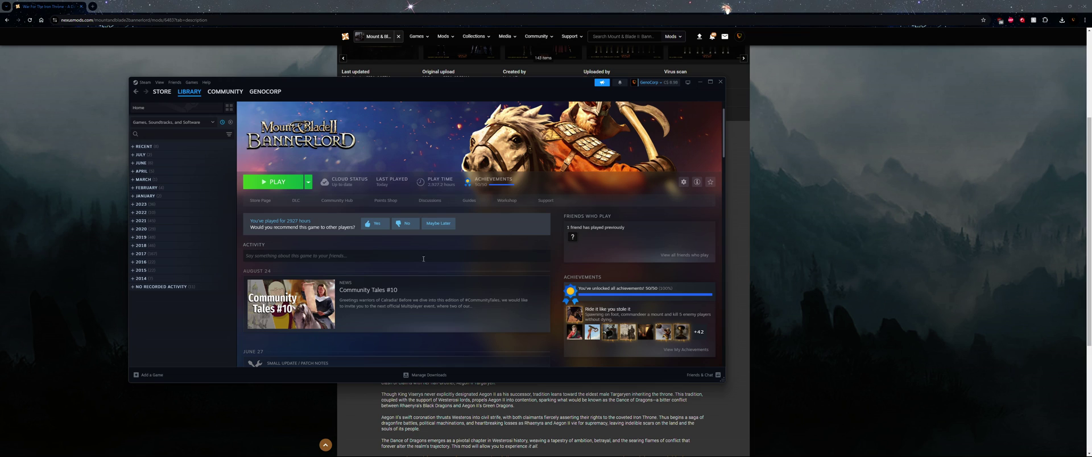
# Step: Switch to Steam and search the Mount & Blade II: Bannerlord Workshop for "butterlib"
pyautogui.click(502, 200)
pyautogui.click(499, 198)
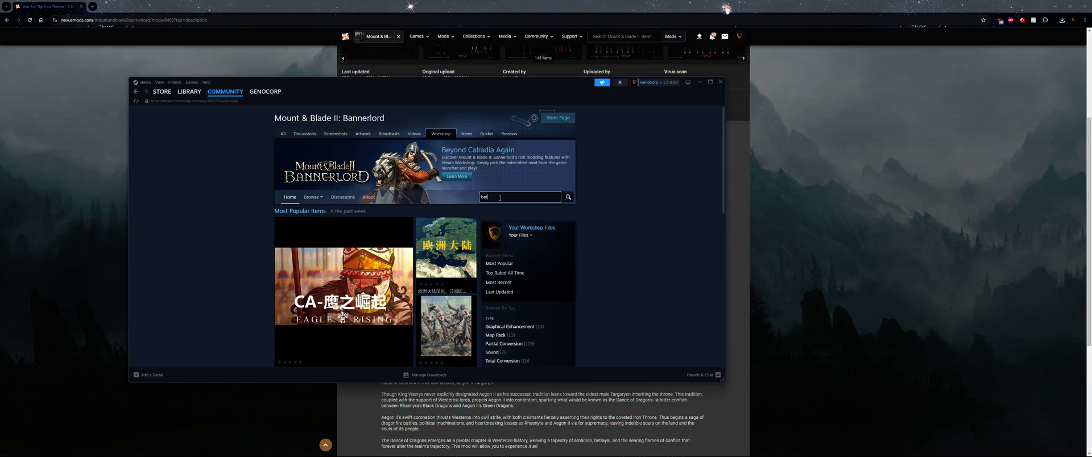
pyautogui.write('butterlib')
pyautogui.press('Return')
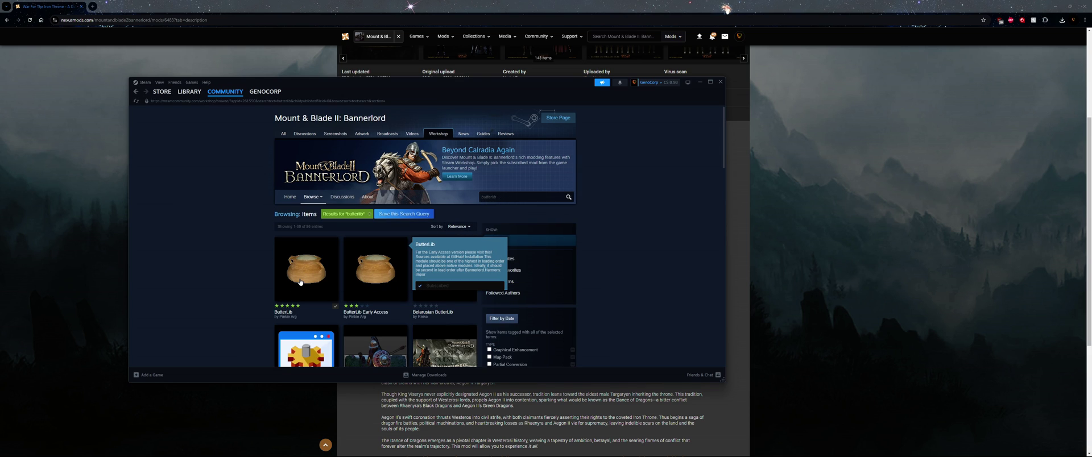
# Step: Return to Mount & Blade II: Bannerlord in the Steam library, with the recent games group expanded
pyautogui.moveTo(409, 82); pyautogui.dragTo(472, 118)
pyautogui.click(320, 128)
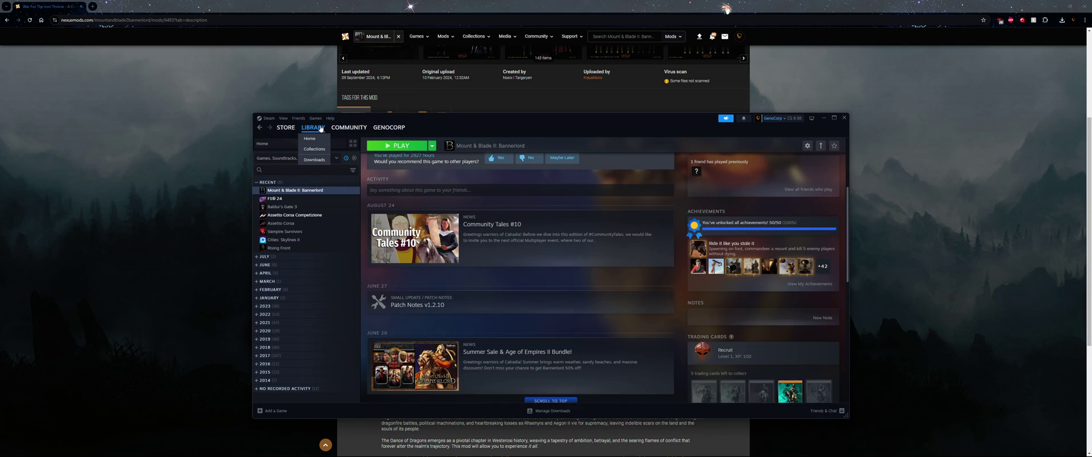
pyautogui.click(319, 191)
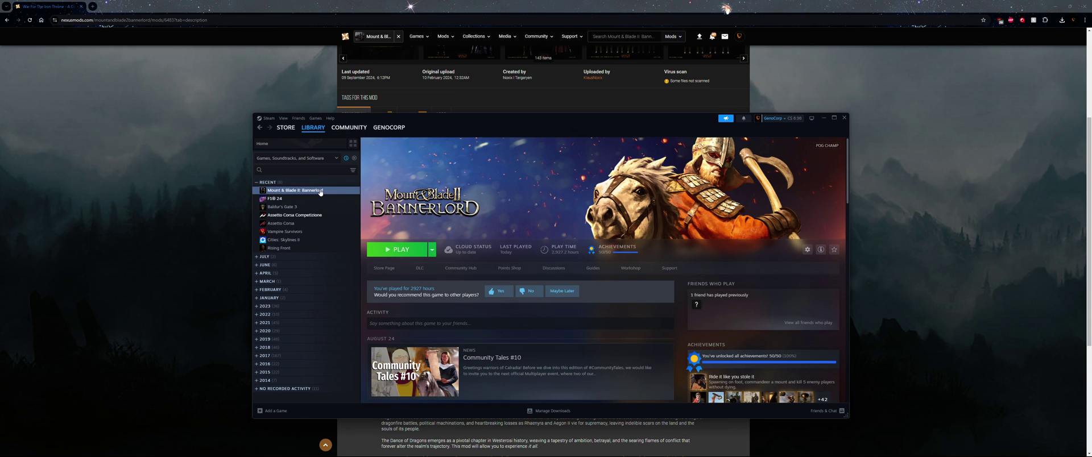
pyautogui.click(318, 184)
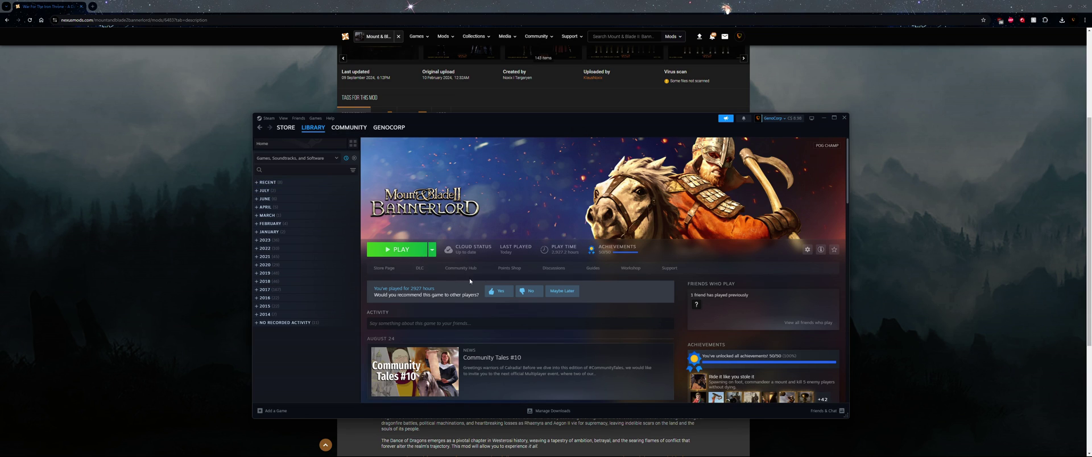
pyautogui.click(267, 182)
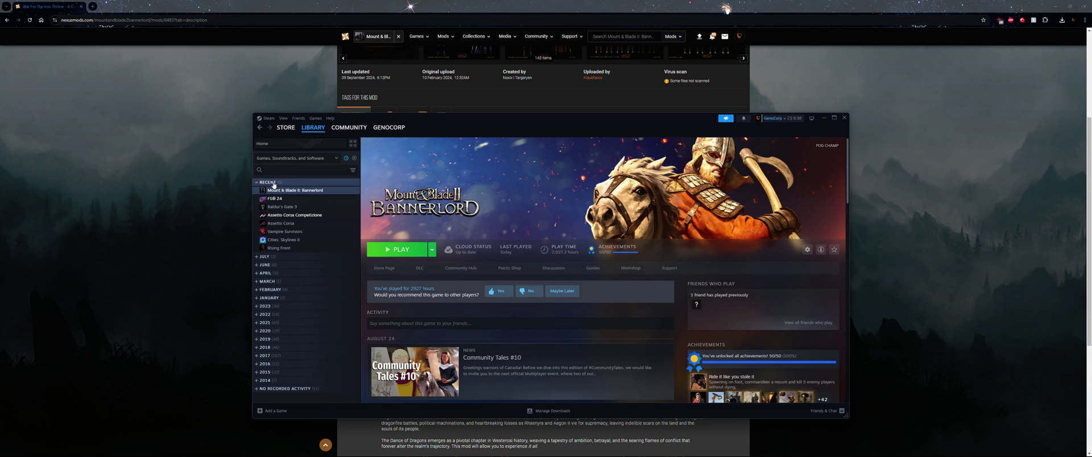
pyautogui.scroll(-3, 489, 264)
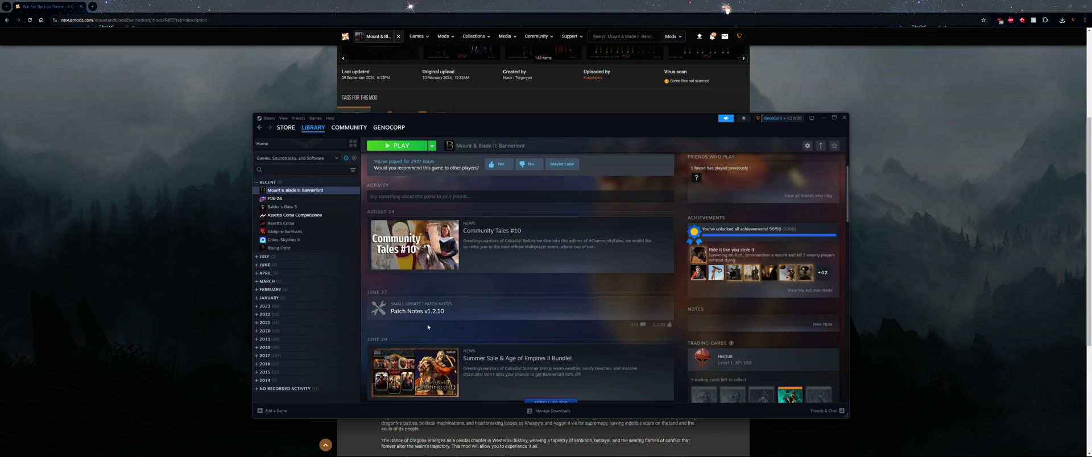
# Step: Open Bannerlord's properties and view the versions available for beta participation, leaving the selection as is
pyautogui.rightClick(329, 192)
pyautogui.click(345, 252)
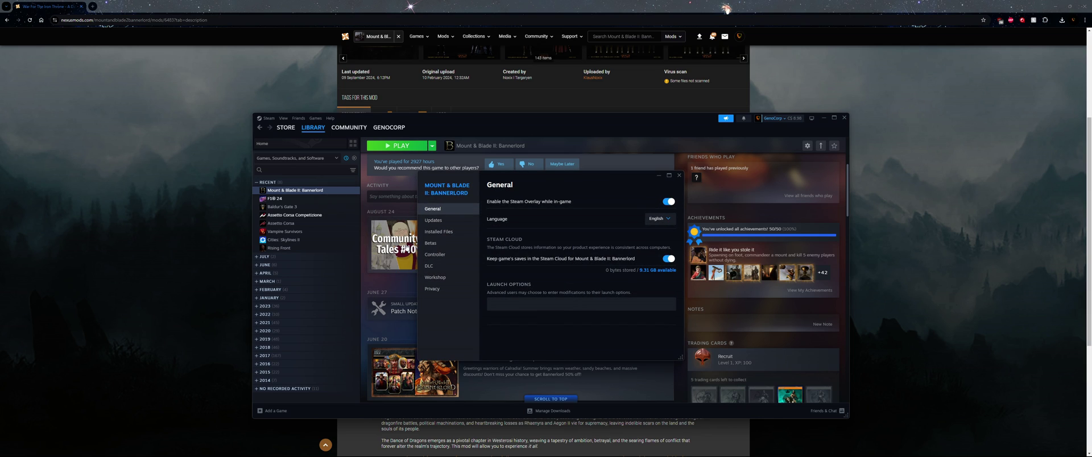
pyautogui.click(432, 243)
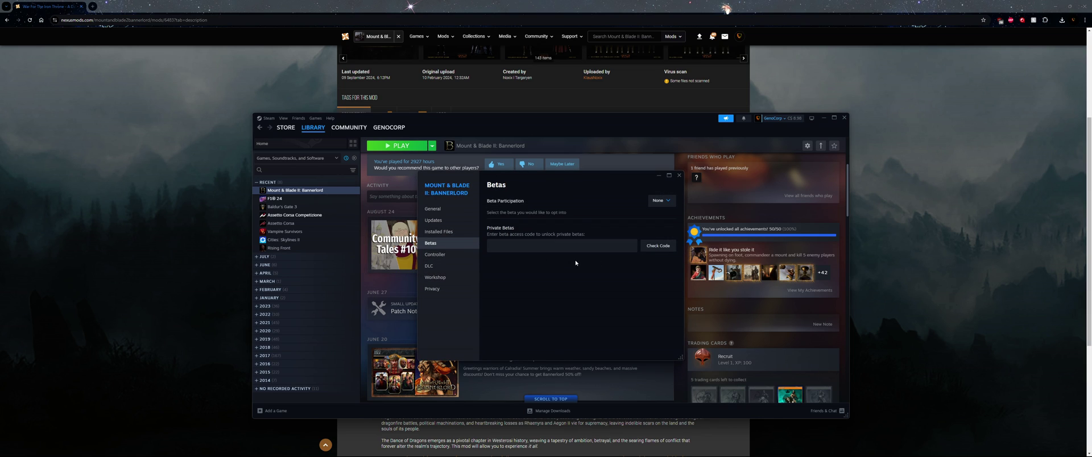
pyautogui.click(659, 206)
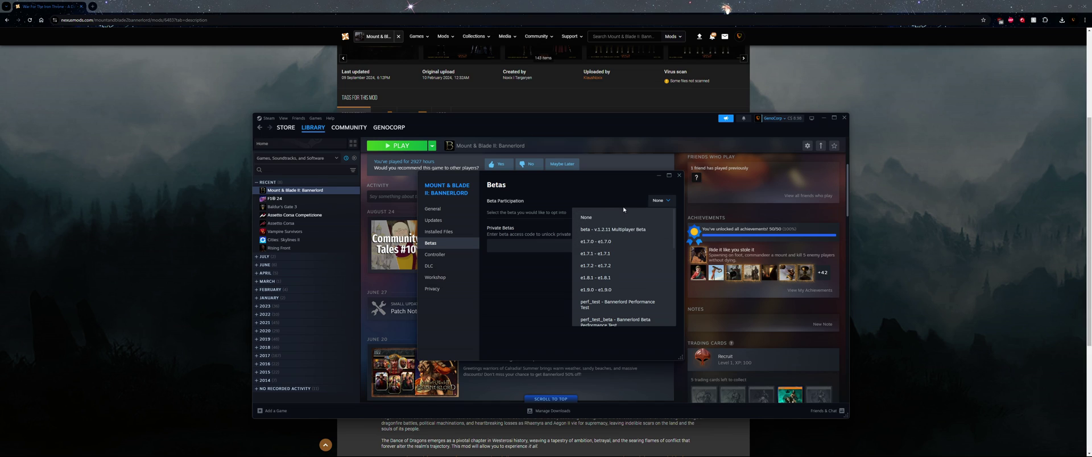
pyautogui.click(610, 200)
# Step: View Bannerlord's installed files options, including integrity verification, and close the properties and Steam windows
pyautogui.click(449, 232)
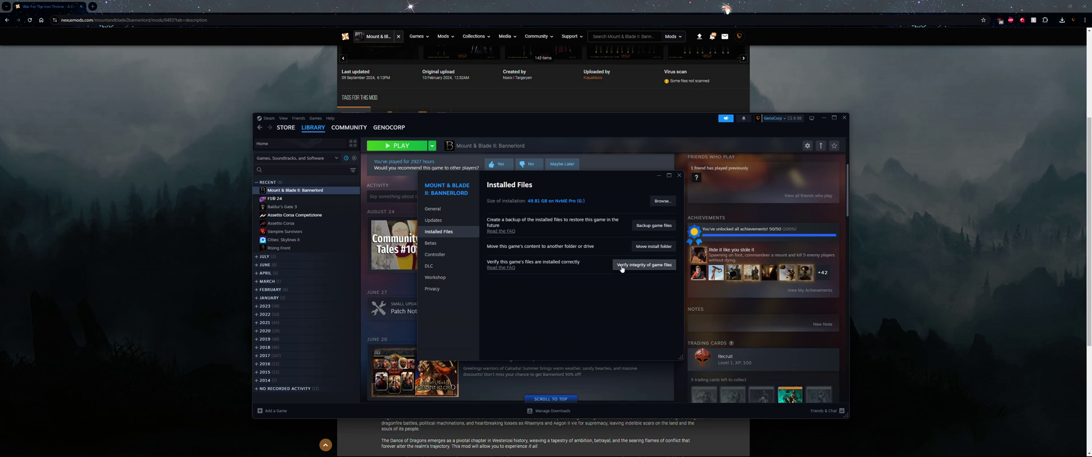
pyautogui.click(679, 175)
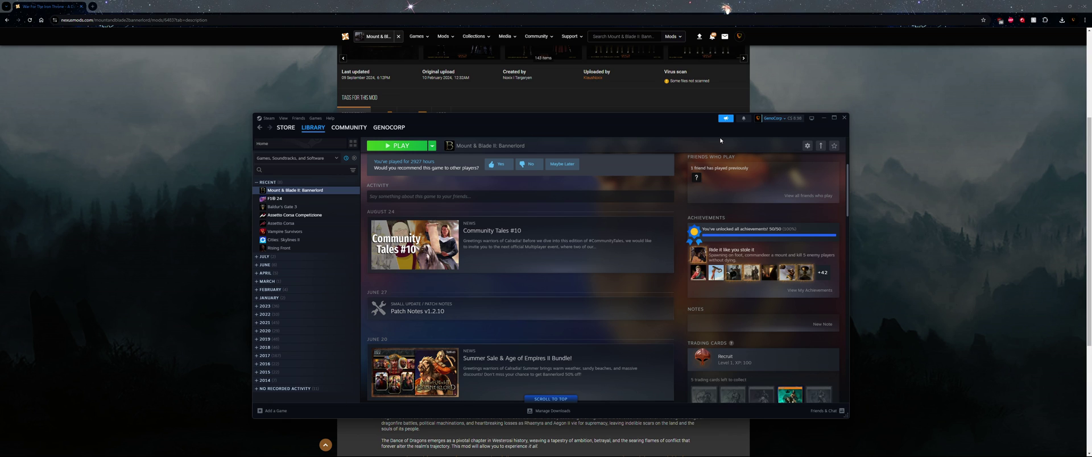
pyautogui.click(844, 117)
# Step: Open the mod's downloadable files in the browser and shrink the window to expose the desktop
pyautogui.scroll(1, 400, 157)
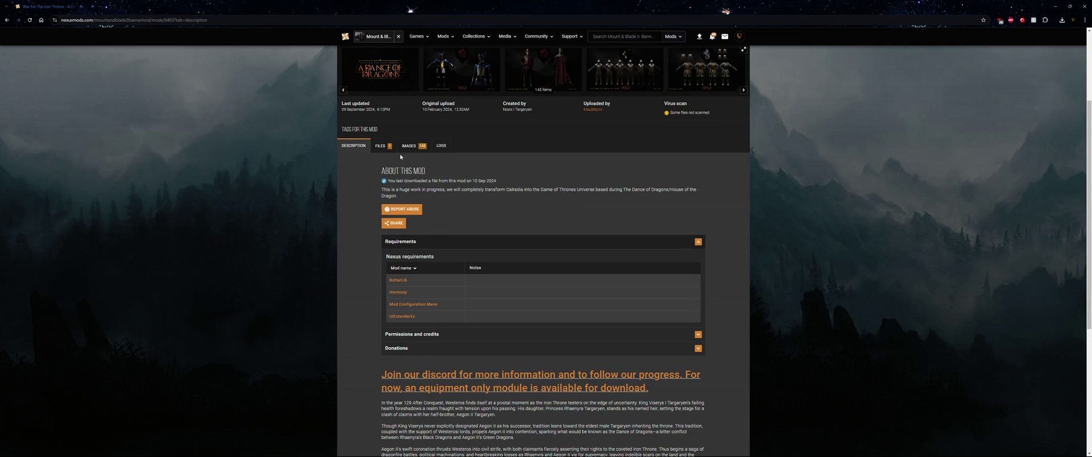
pyautogui.click(383, 146)
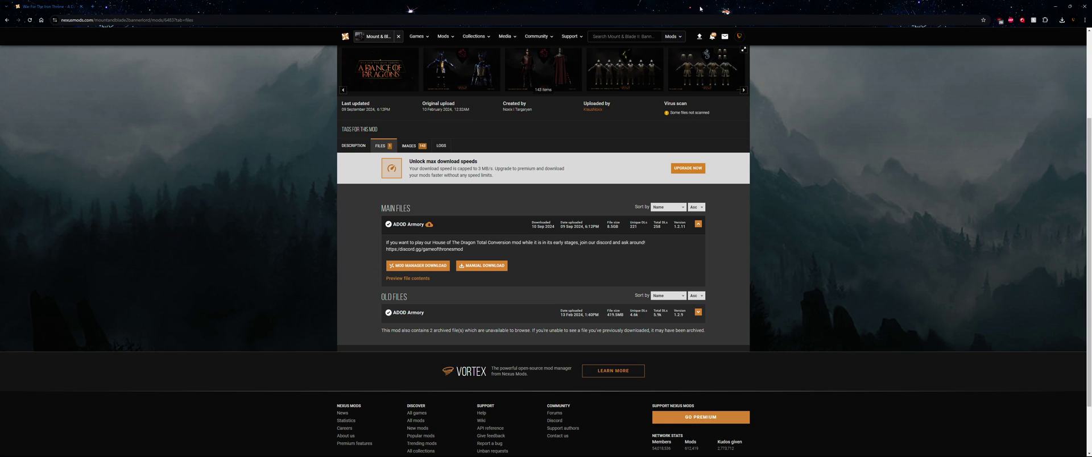
pyautogui.click(1069, 5)
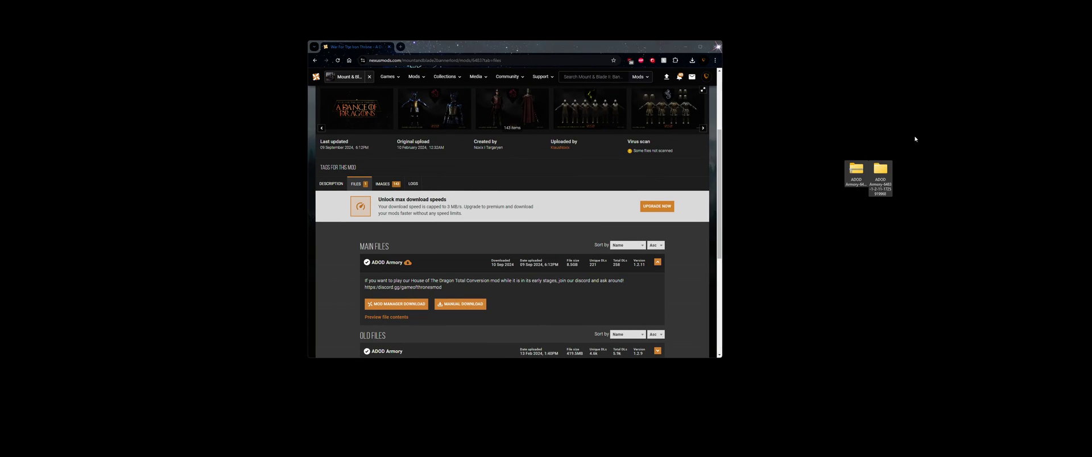
# Step: View the file properties of the downloaded ADOD Armory zip on the desktop and close them
pyautogui.rightClick(807, 171)
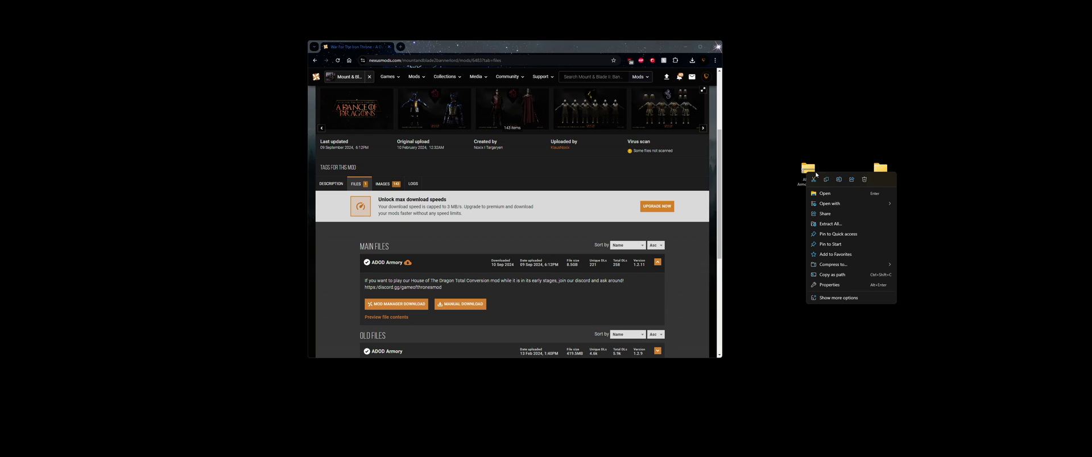
pyautogui.click(837, 298)
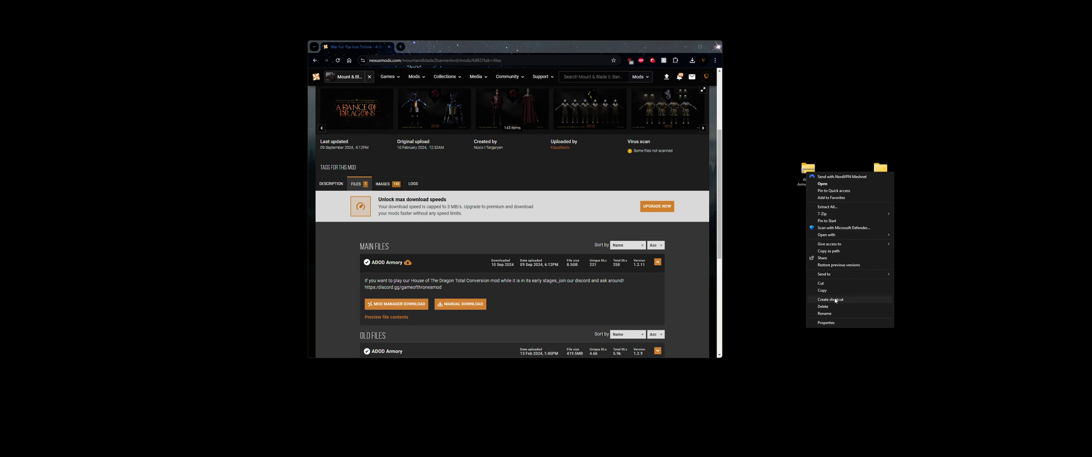
pyautogui.click(826, 323)
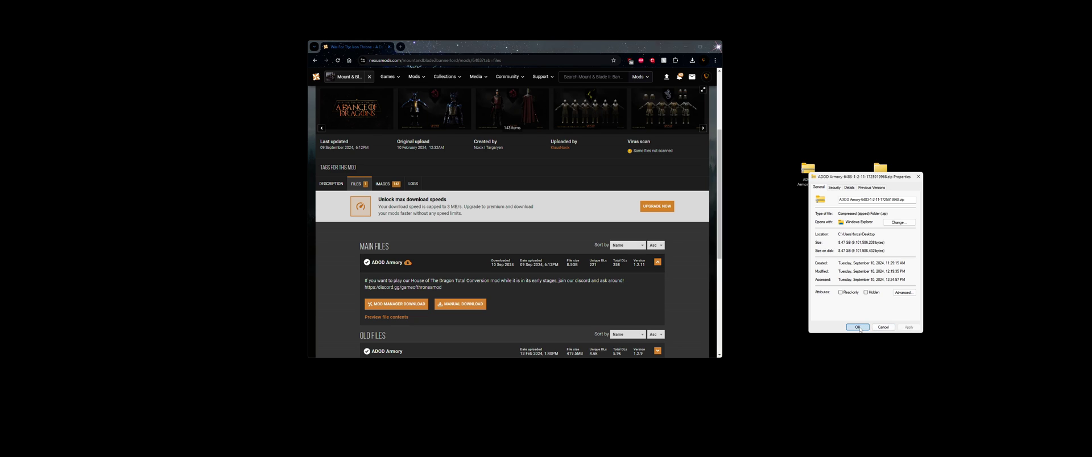
pyautogui.click(858, 327)
# Step: Extract the ADOD Armory zip with 7-Zip into a folder named after the archive
pyautogui.rightClick(810, 173)
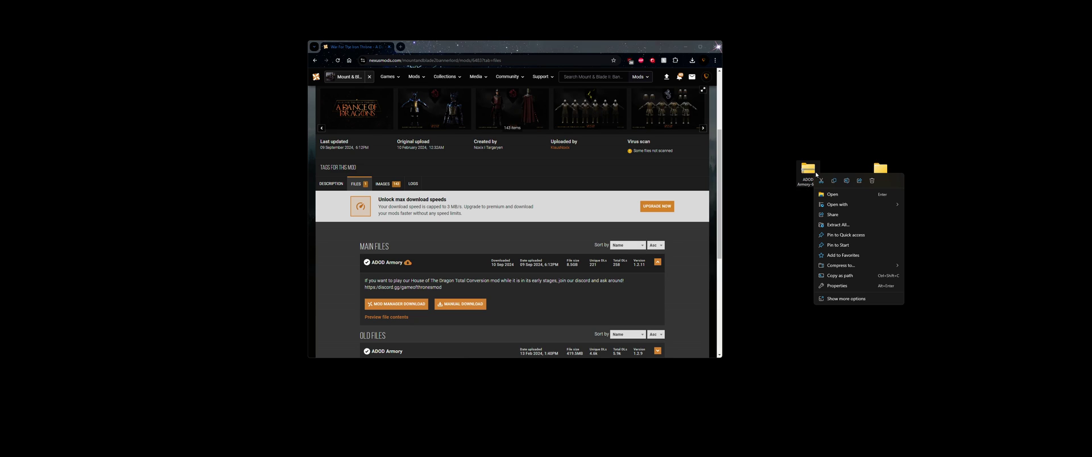
pyautogui.click(853, 299)
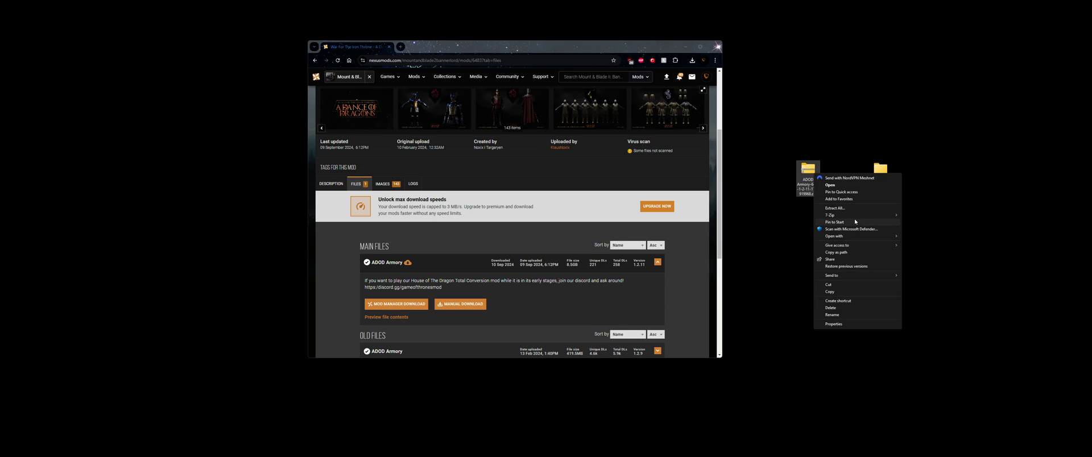
pyautogui.moveTo(854, 219)
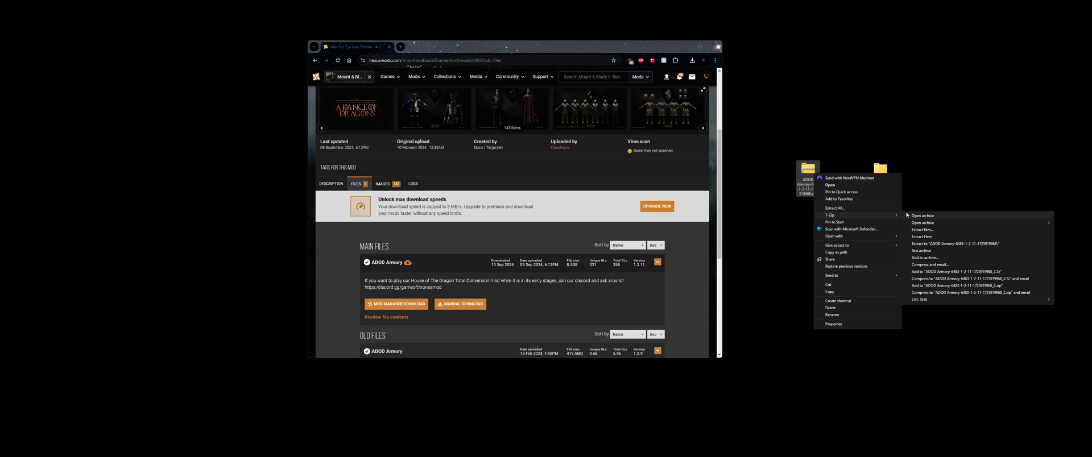
pyautogui.click(937, 246)
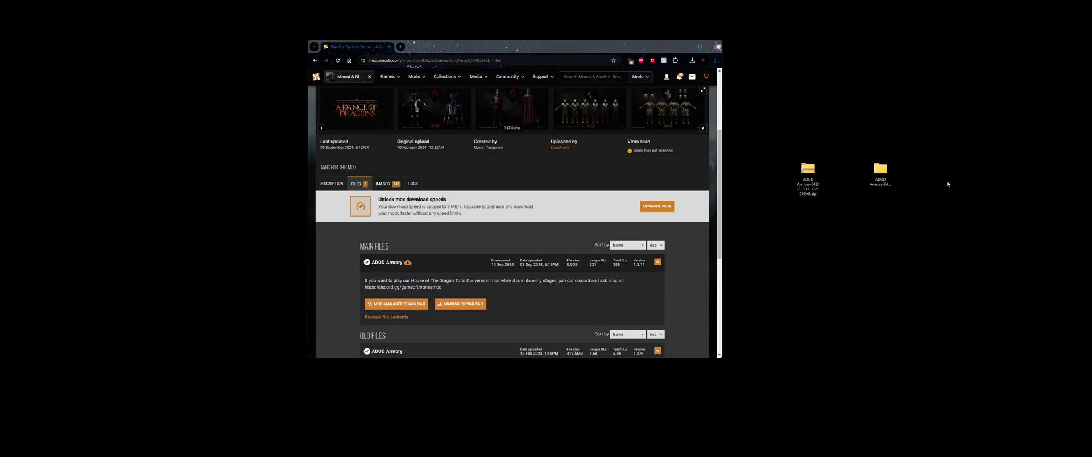
# Step: Open the extracted ADOD Armory folder to inspect its contents and close it
pyautogui.click(887, 183)
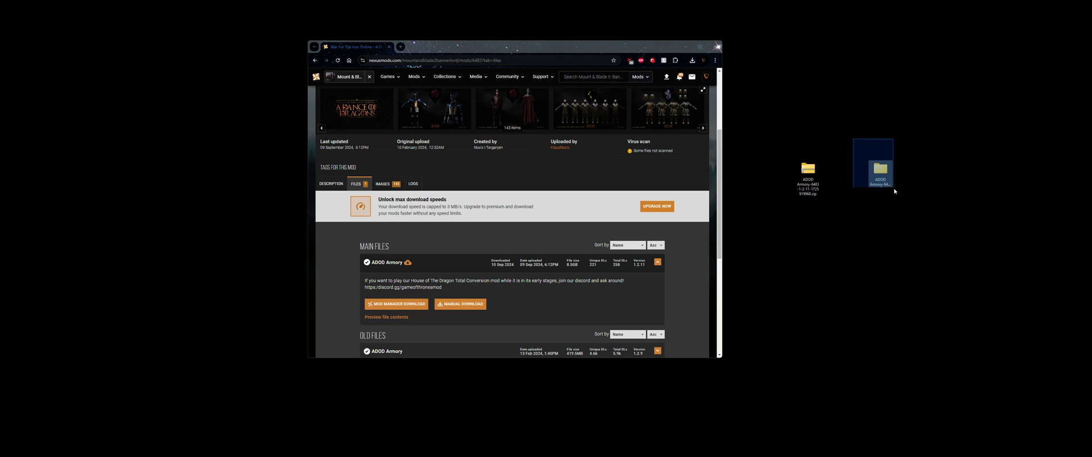
pyautogui.doubleClick(882, 170)
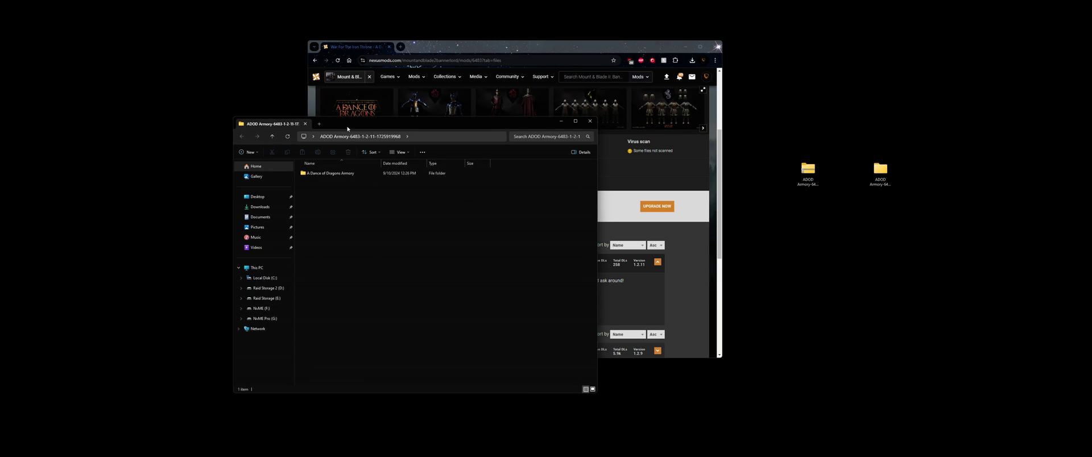
pyautogui.moveTo(364, 123); pyautogui.dragTo(715, 173)
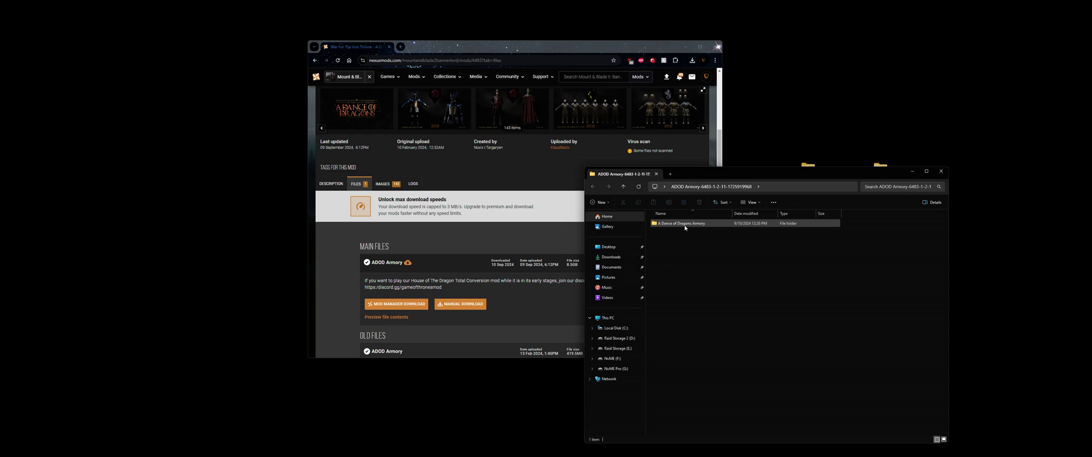
pyautogui.click(941, 170)
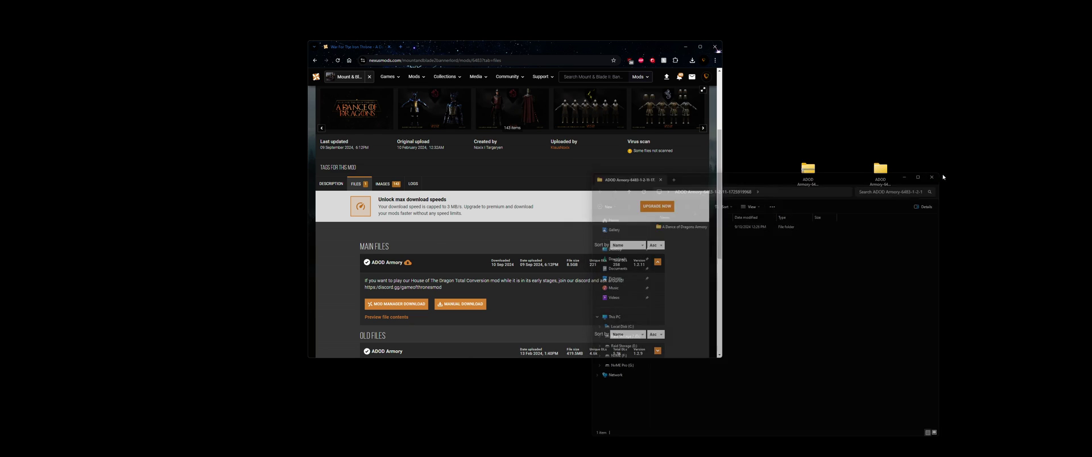
# Step: Switch to Steam and browse the installed files of Mount & Blade II: Bannerlord, opening the game's Modules folder
pyautogui.click(1008, 449)
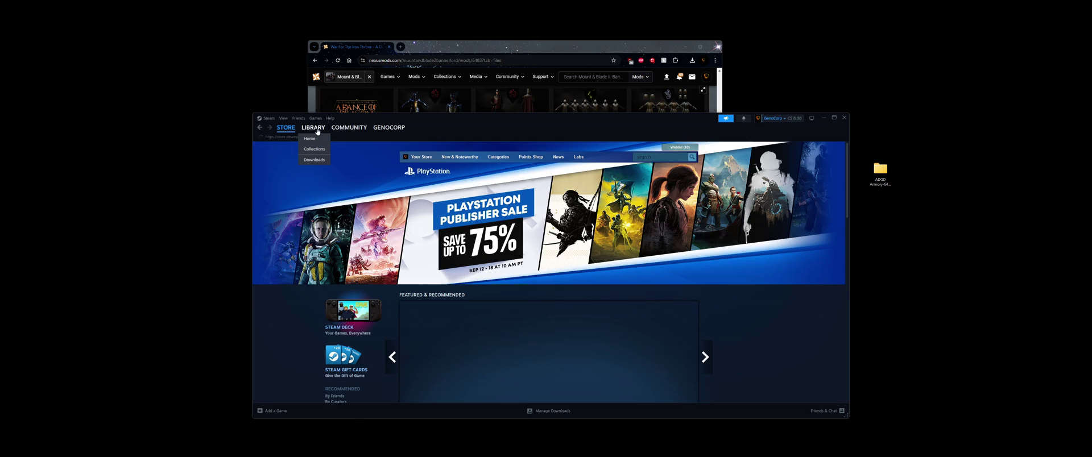
pyautogui.click(313, 127)
pyautogui.rightClick(335, 192)
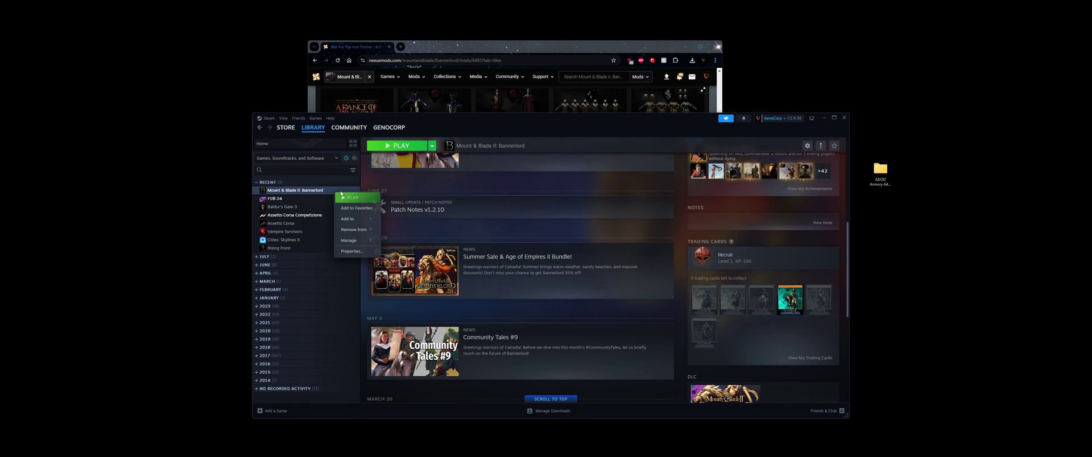
pyautogui.click(361, 253)
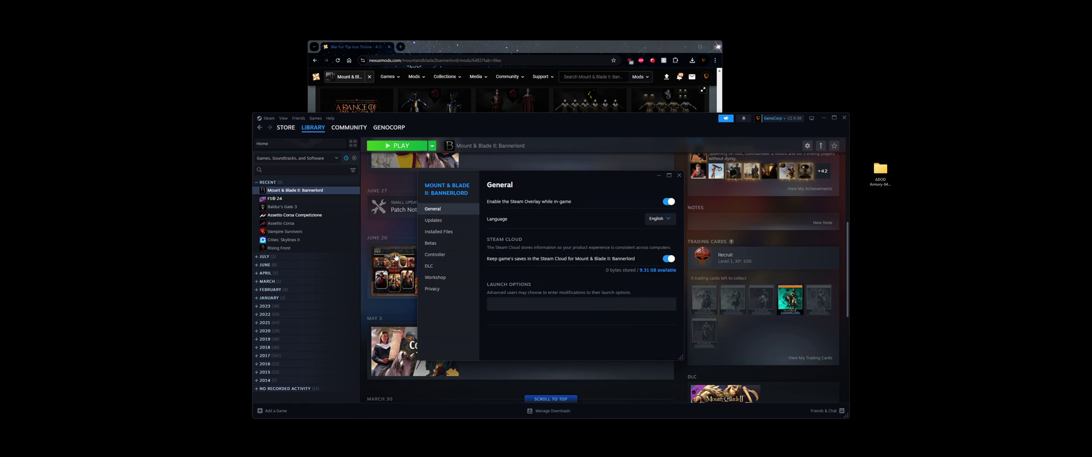
pyautogui.click(449, 233)
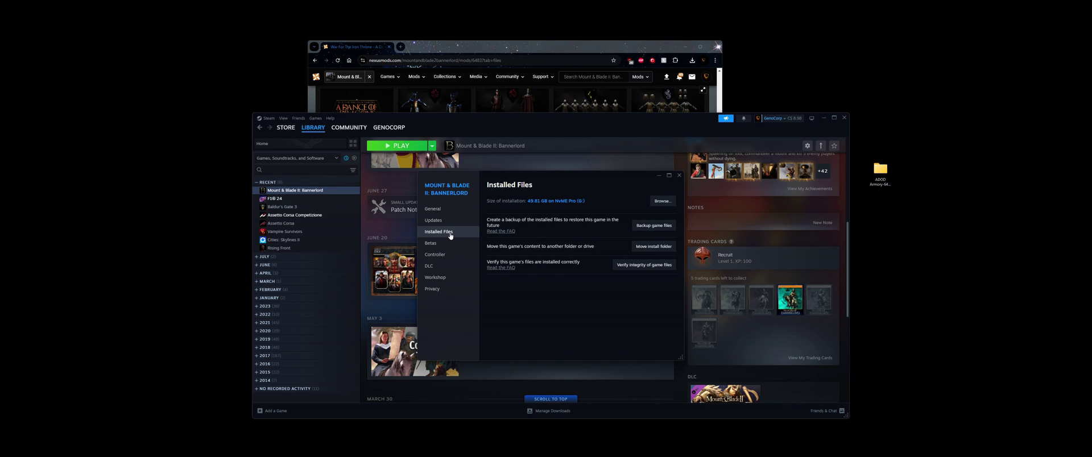
pyautogui.click(662, 201)
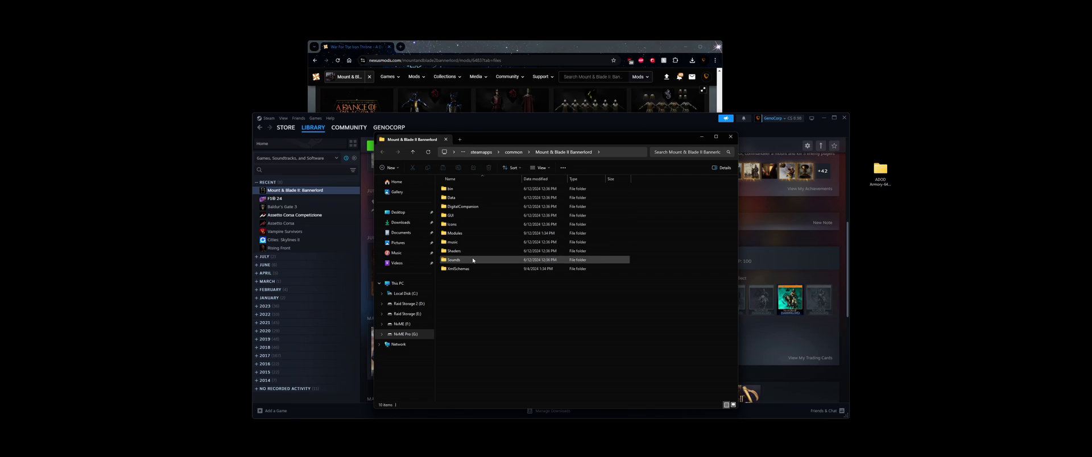
pyautogui.doubleClick(472, 233)
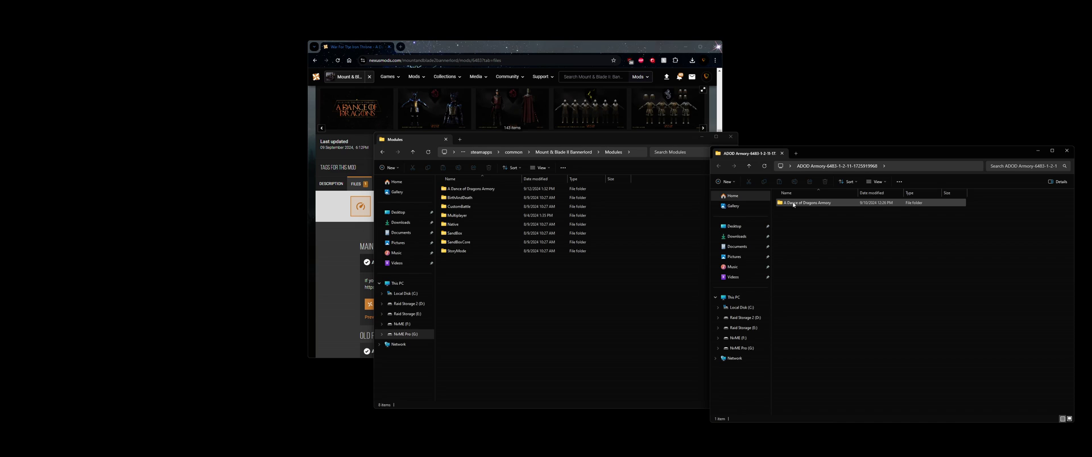
# Step: Copy the A Dance of Dragons Armory folder from the extracted archive into the game's Modules folder
pyautogui.moveTo(796, 203); pyautogui.dragTo(604, 293)
pyautogui.click(523, 178)
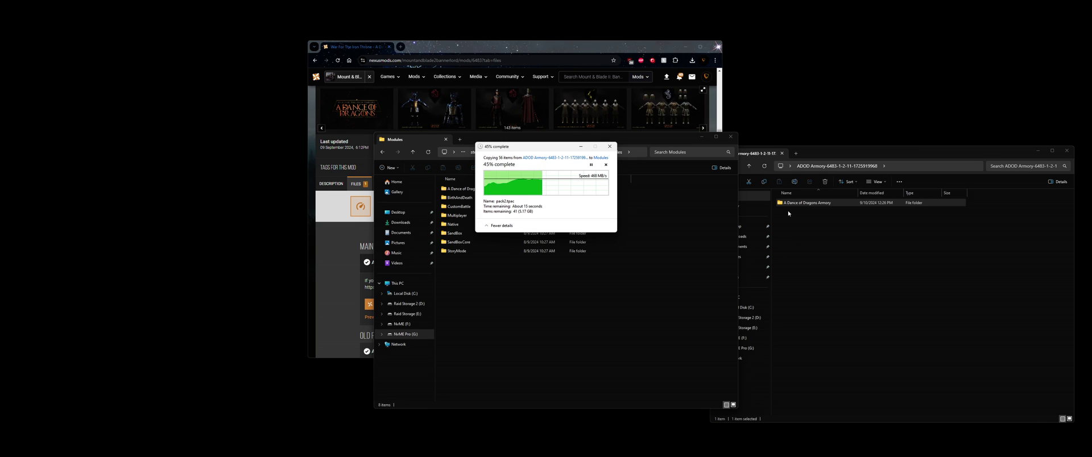
# Step: Bring Steam back, move its window clear of the copy progress, launch Mount & Blade II: Bannerlord and close the Steam window
pyautogui.moveTo(922, 444)
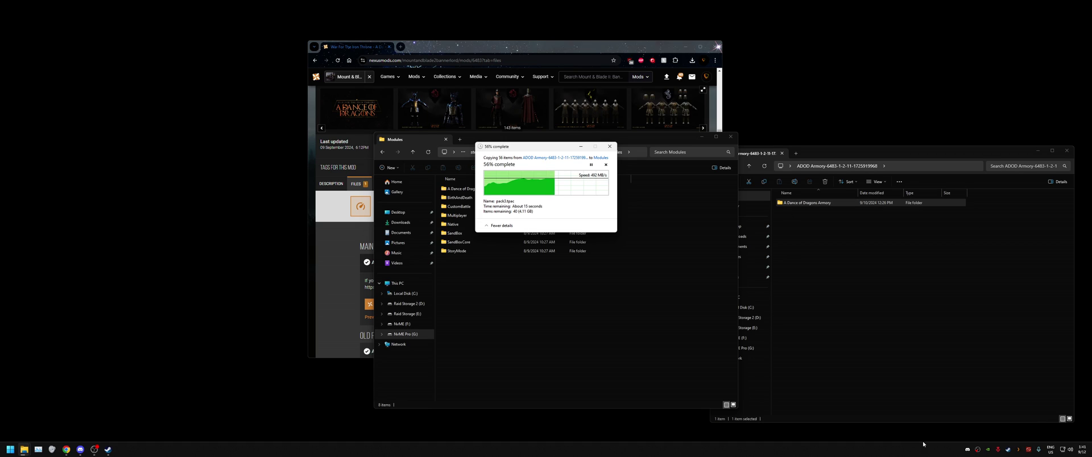
pyautogui.click(1008, 449)
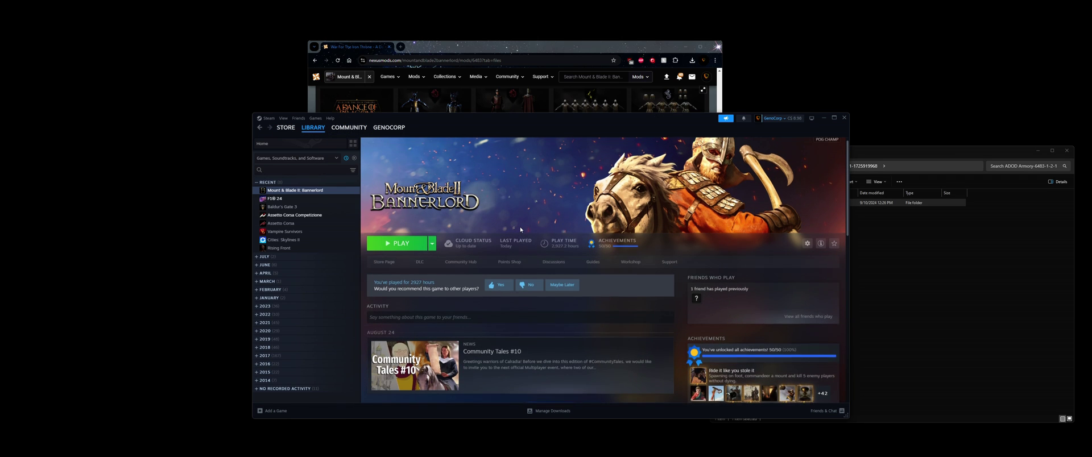
pyautogui.moveTo(538, 120); pyautogui.dragTo(421, 241)
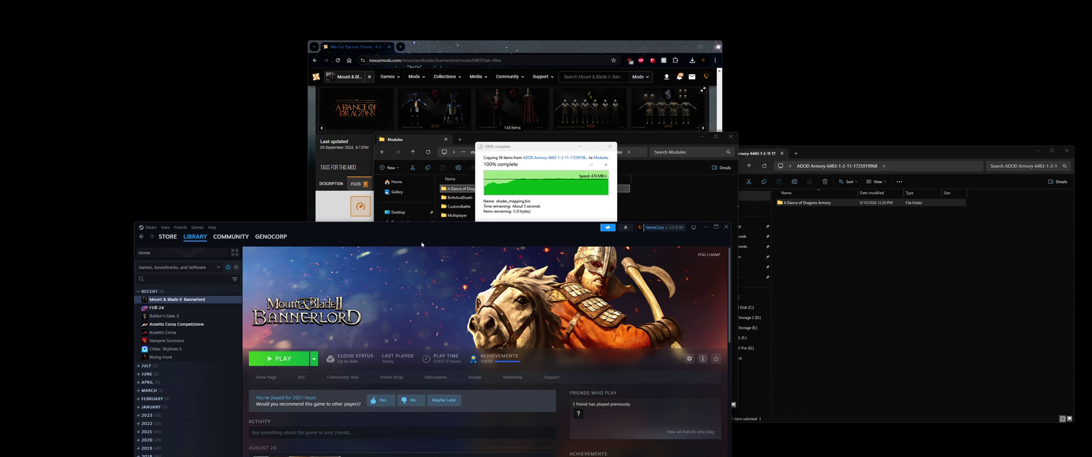
pyautogui.moveTo(421, 241); pyautogui.dragTo(419, 84)
pyautogui.click(297, 201)
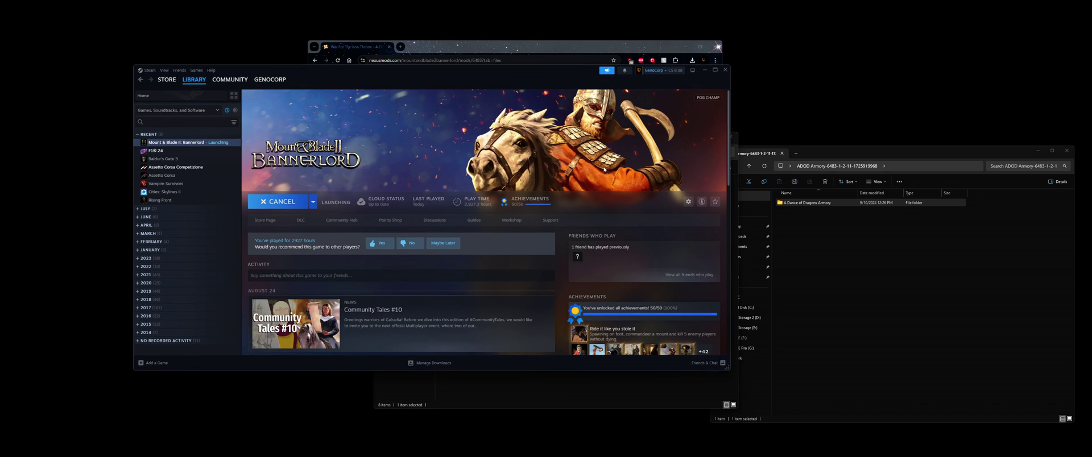
pyautogui.click(724, 70)
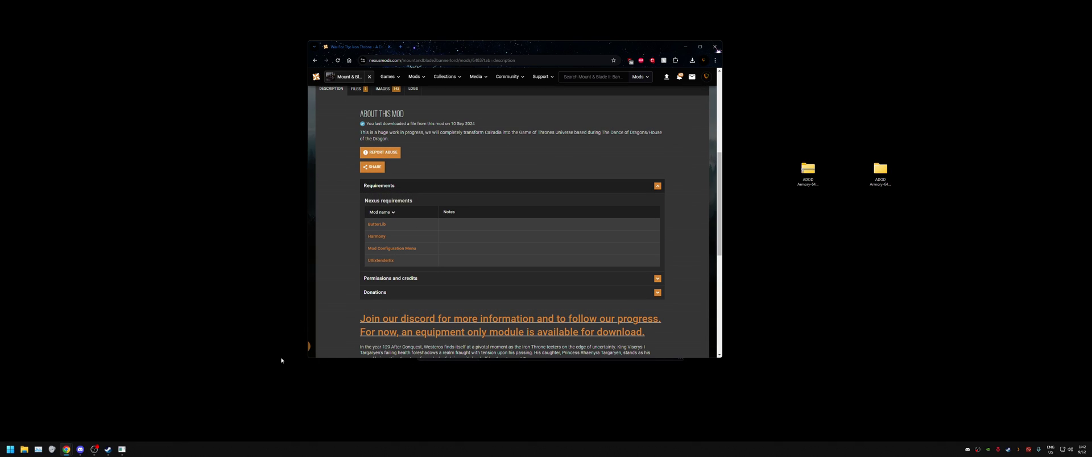
# Step: Check the Bannerlord launcher's singleplayer mod list for the required modules and their load order
pyautogui.click(178, 344)
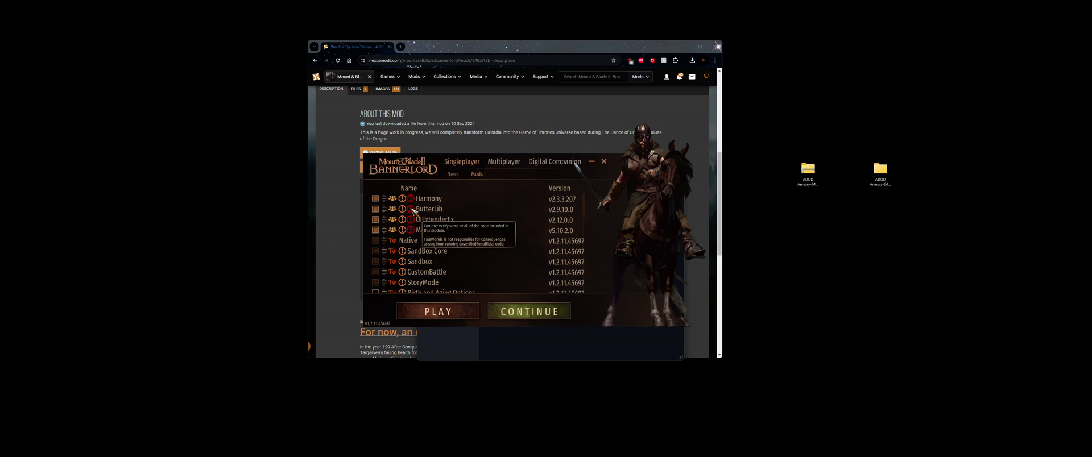
pyautogui.scroll(-1, 470, 225)
pyautogui.scroll(-10, 470, 226)
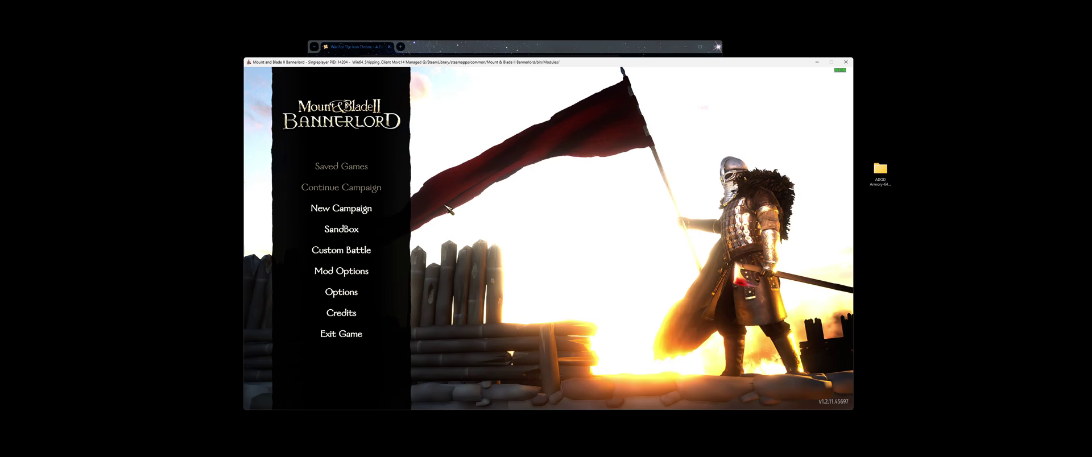
# Step: Start a SandBox game and enter the town of Sargot on the campaign map
pyautogui.click(342, 229)
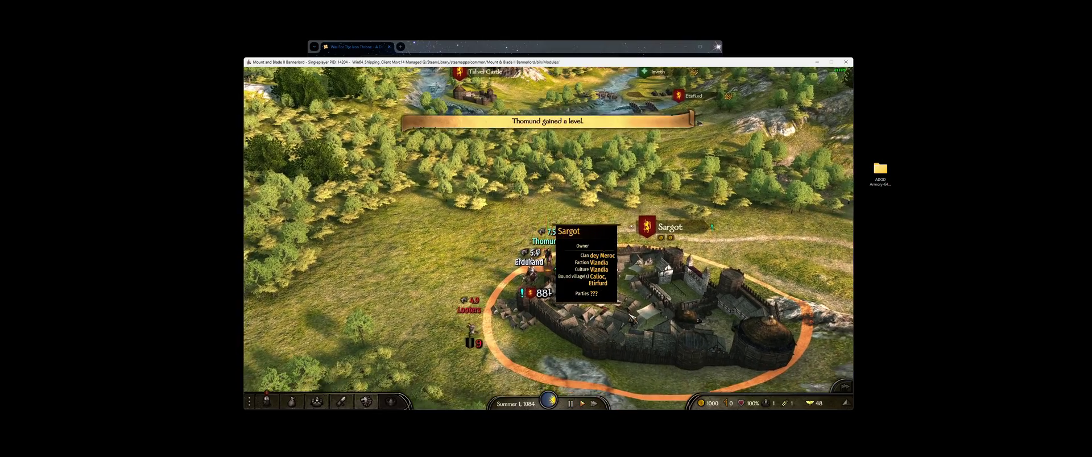
pyautogui.click(631, 290)
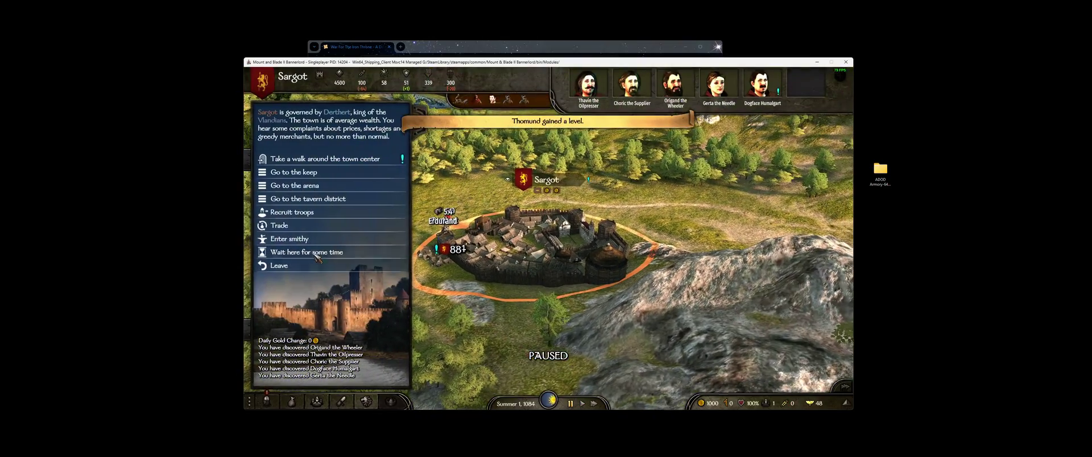
# Step: Open trading in Sargot and look through the town's goods for items marked [ADOD]
pyautogui.click(345, 227)
pyautogui.scroll(-15, 370, 227)
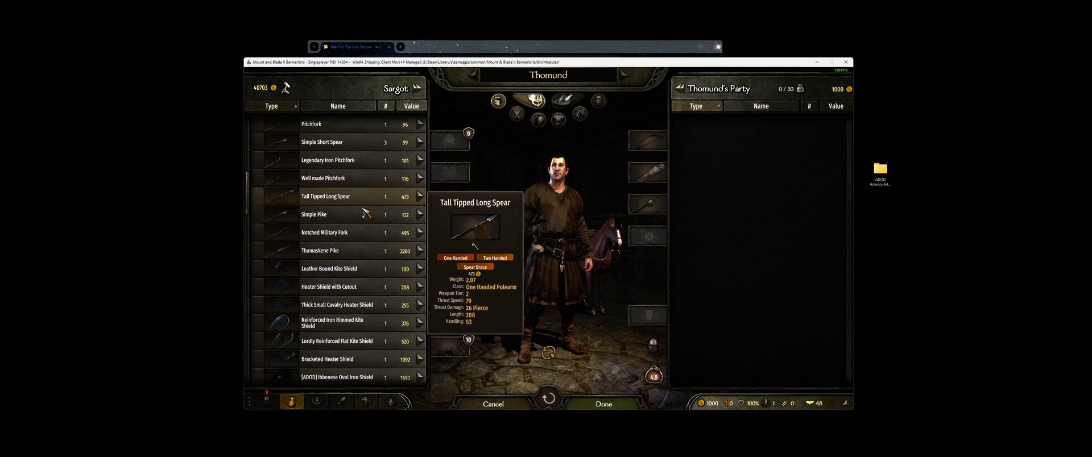
pyautogui.scroll(-3, 347, 211)
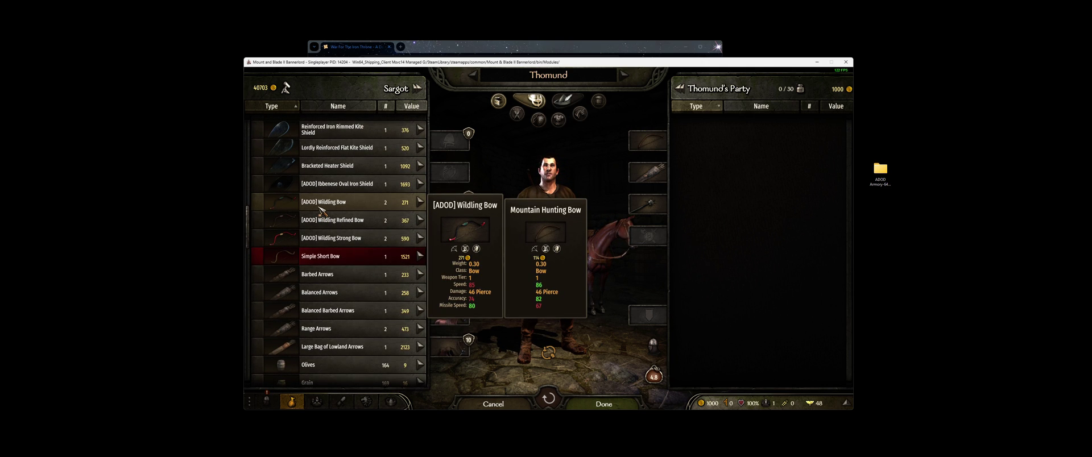
pyautogui.scroll(-10, 324, 227)
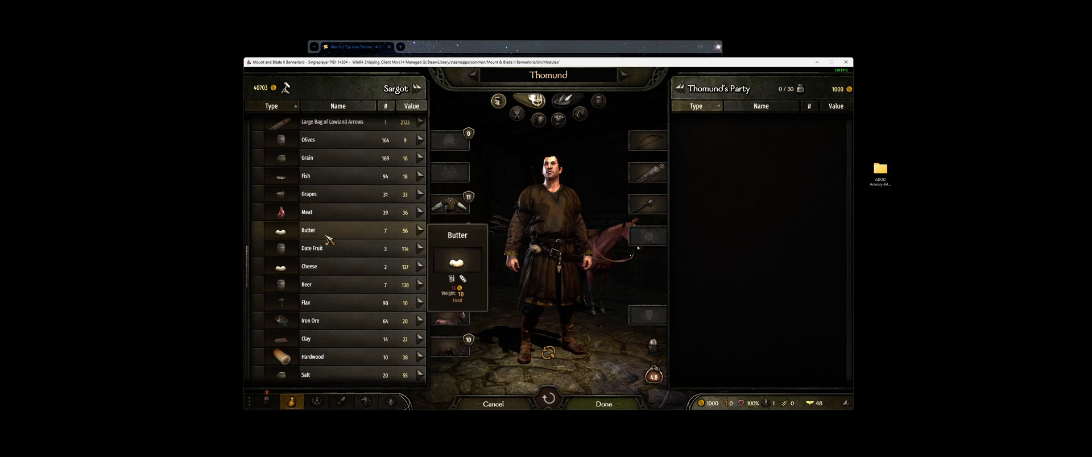
pyautogui.scroll(-12, 339, 264)
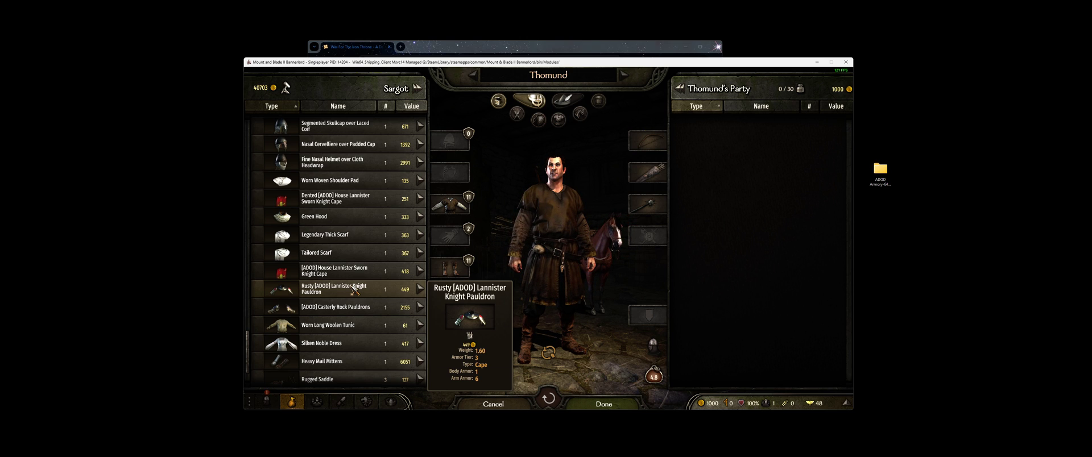
# Step: Switch to the mod's page in the browser and review its description and requirements
pyautogui.click(419, 50)
pyautogui.scroll(4, 454, 274)
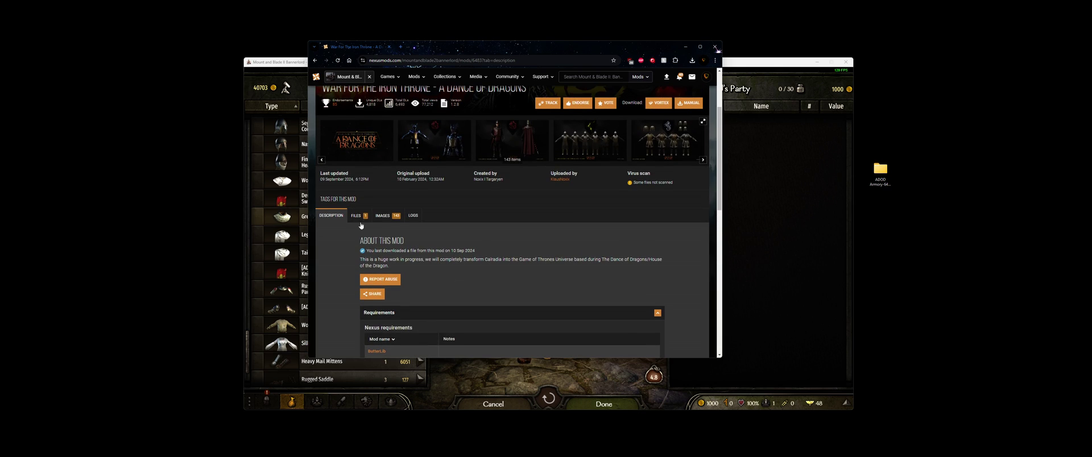
pyautogui.scroll(-6, 380, 227)
pyautogui.scroll(2, 537, 250)
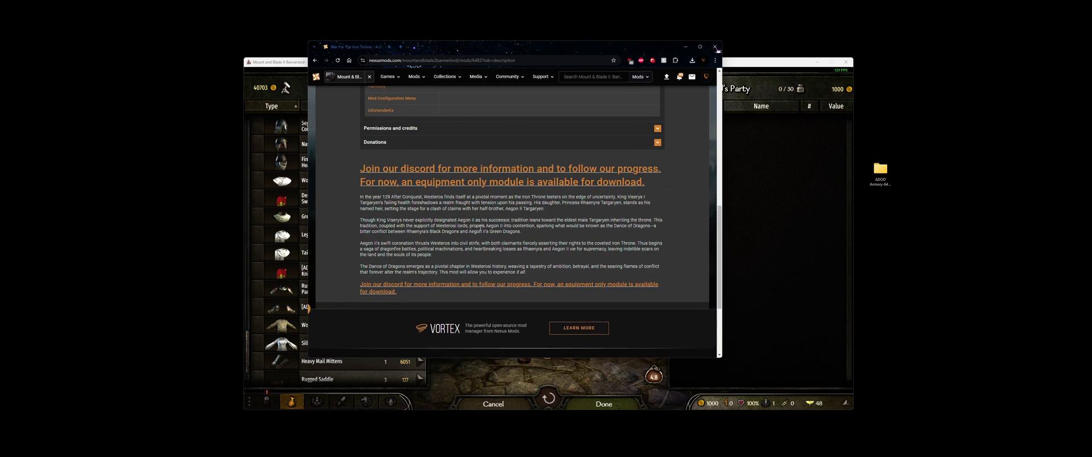